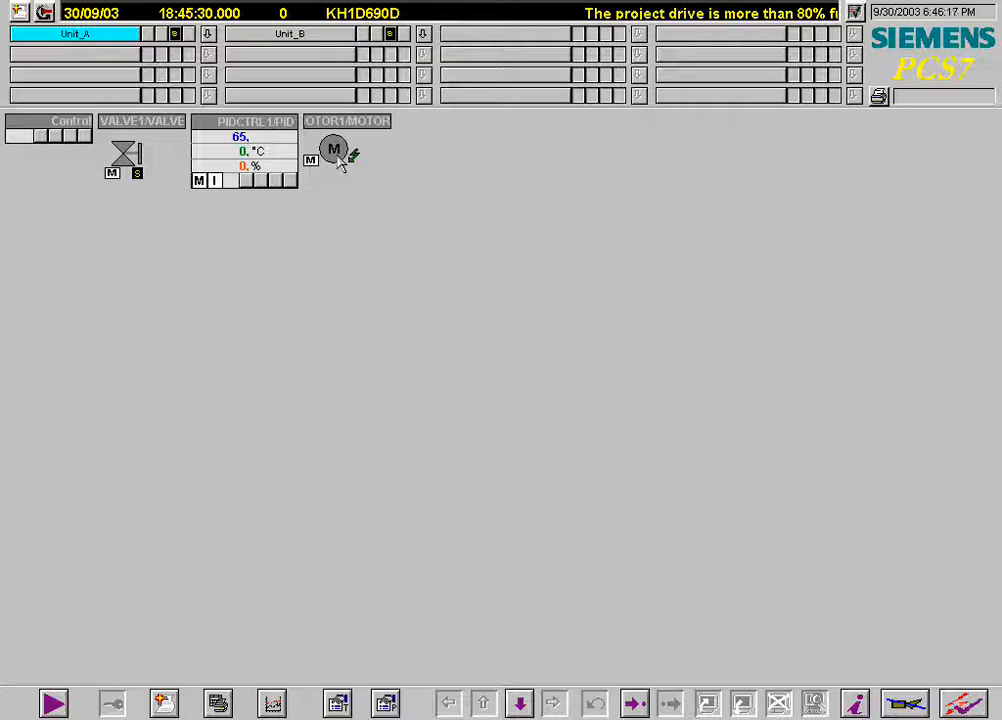
Open the motor's faceplate and reset its watchdog/protection/lock error.
click(336, 155)
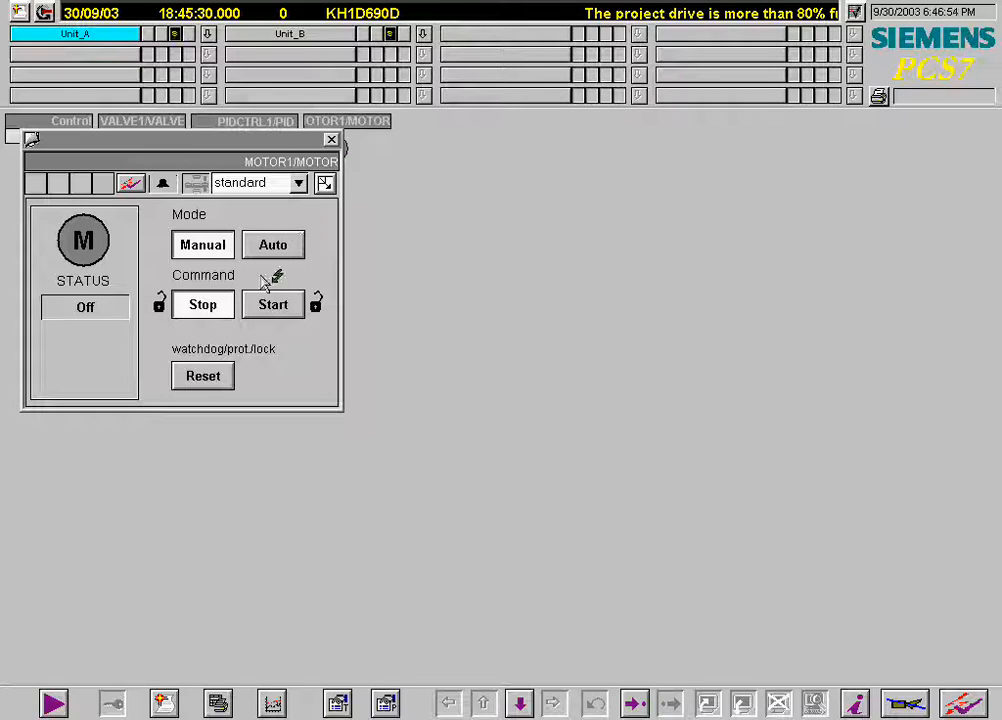
click(204, 377)
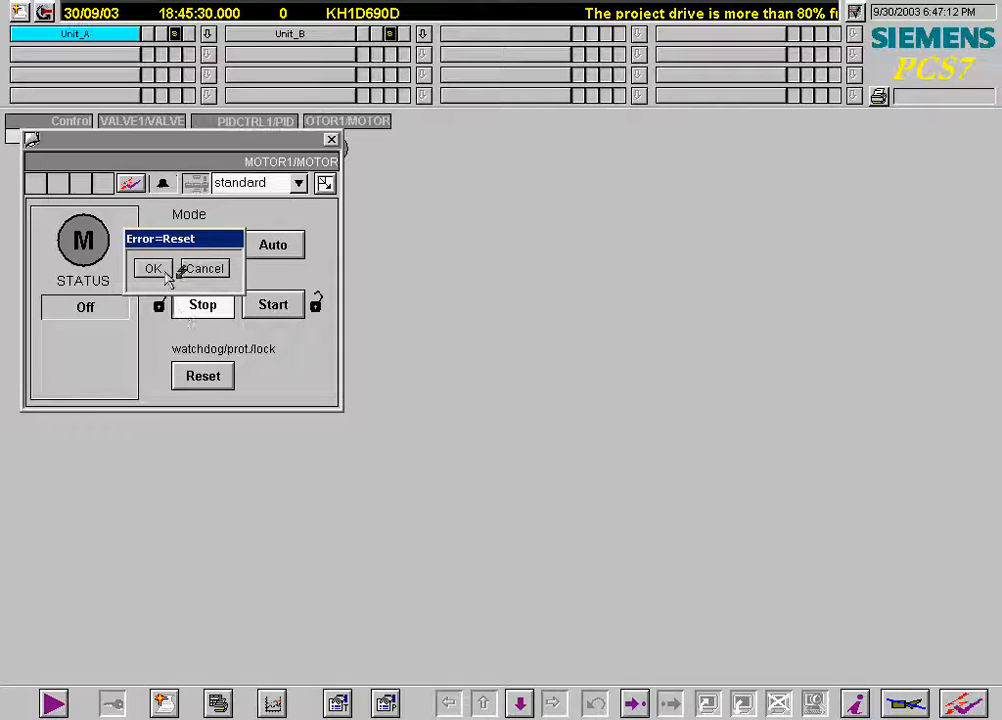
click(165, 272)
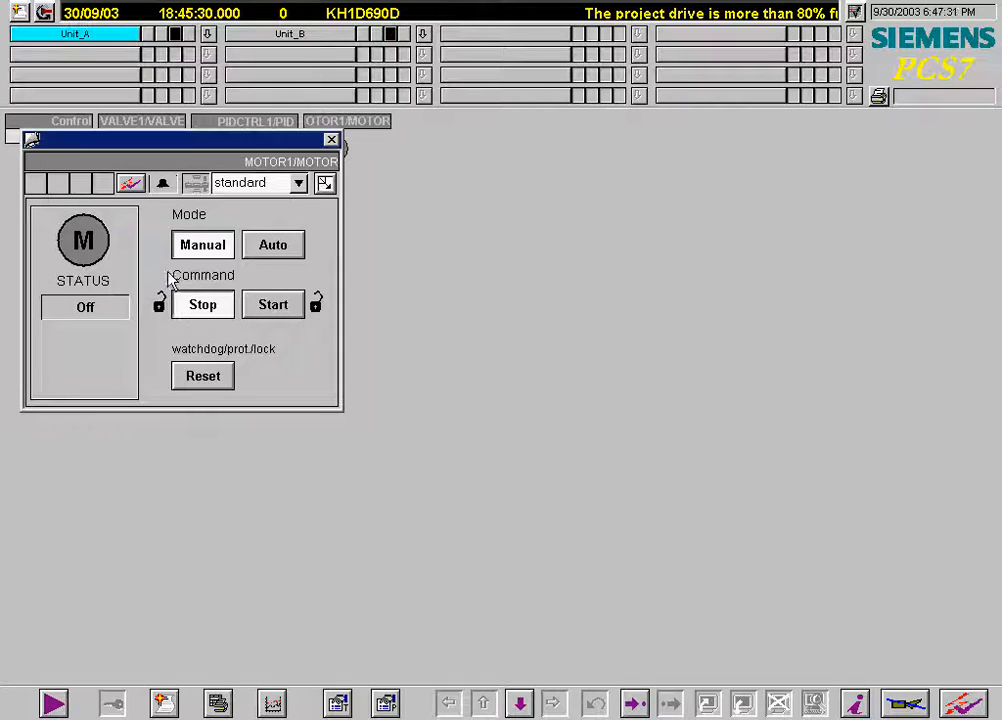
Start the motor manually and stop it again from its faceplate.
click(271, 307)
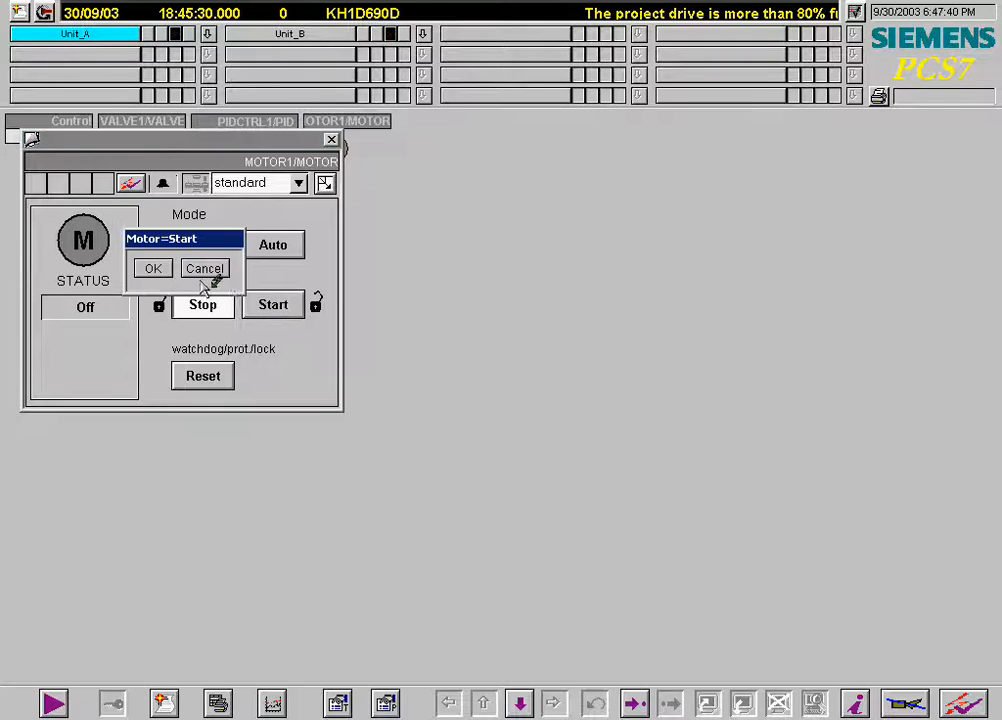
click(155, 268)
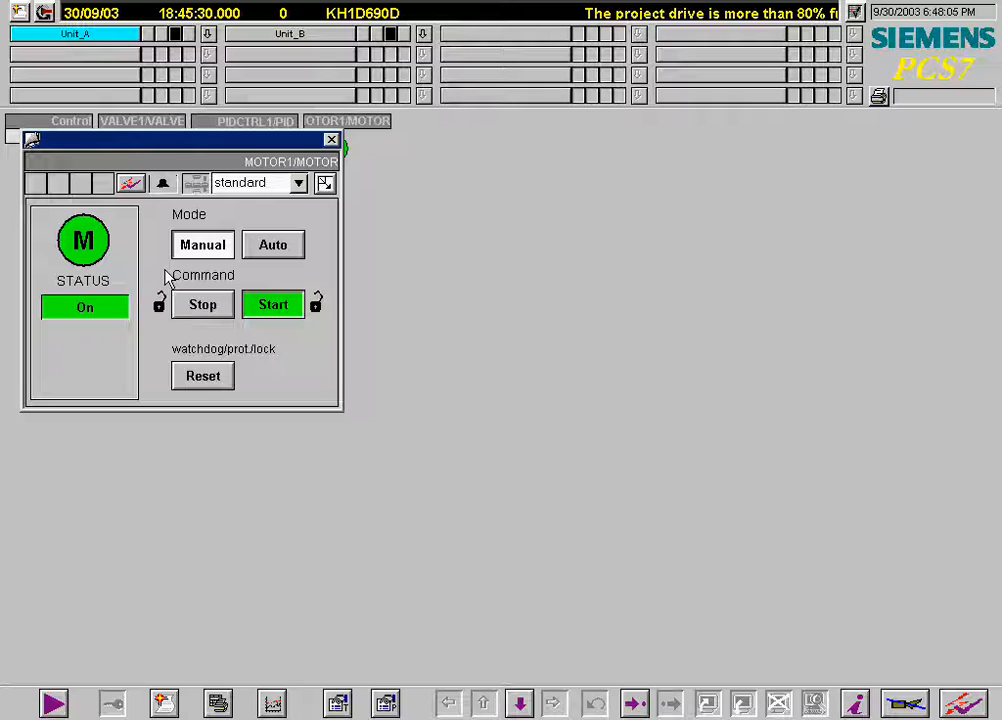
click(205, 312)
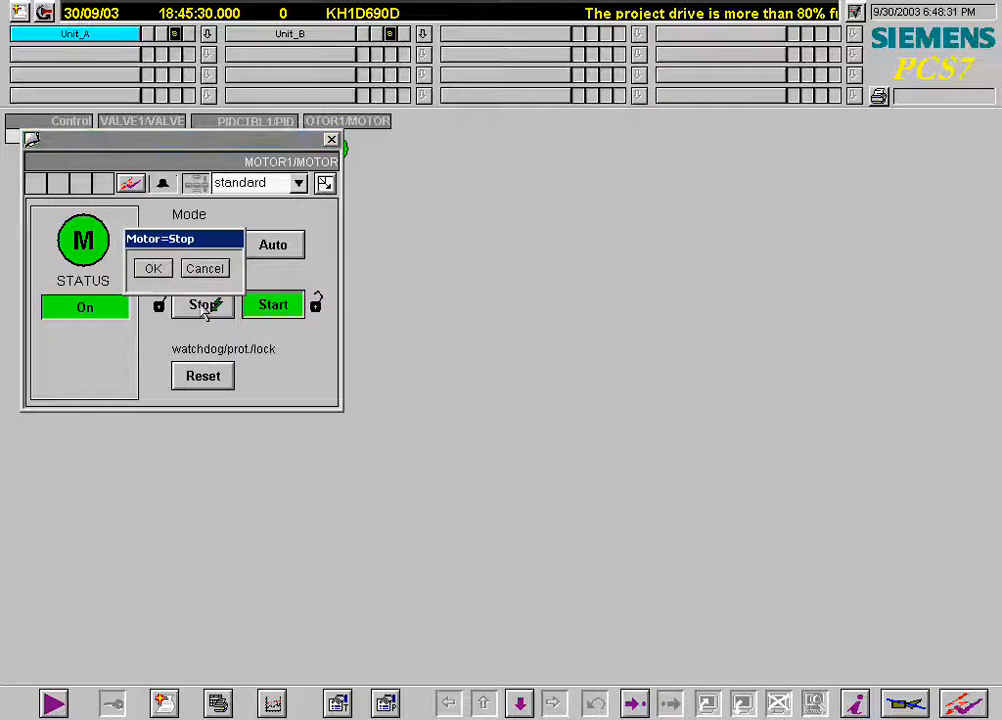
click(168, 269)
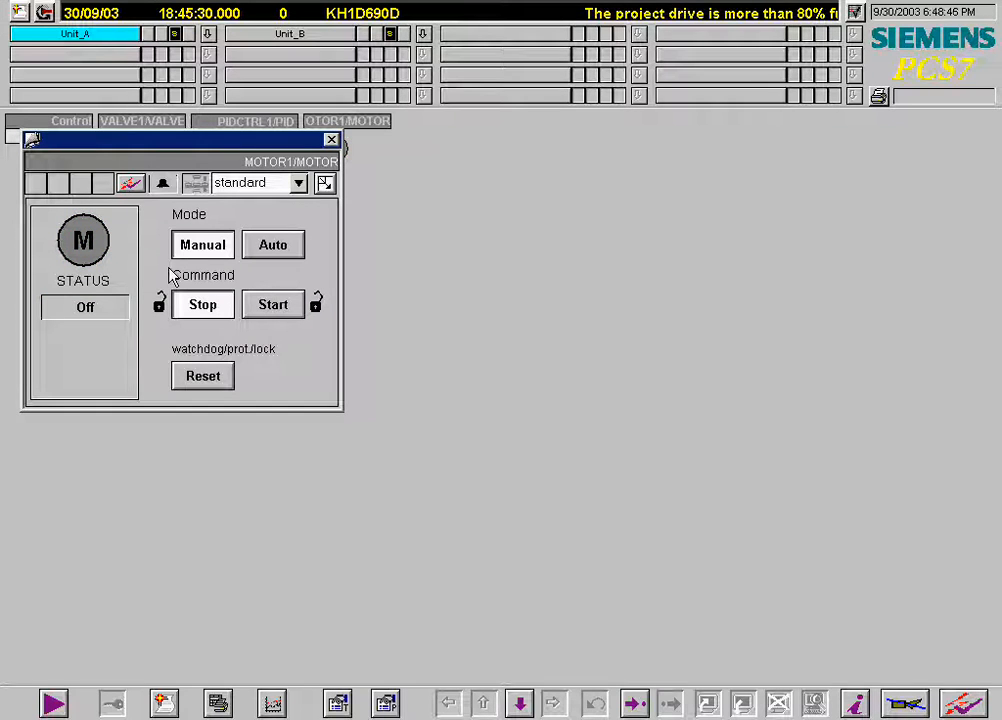
Switch the motor to Auto mode and move its faceplate aside.
click(272, 250)
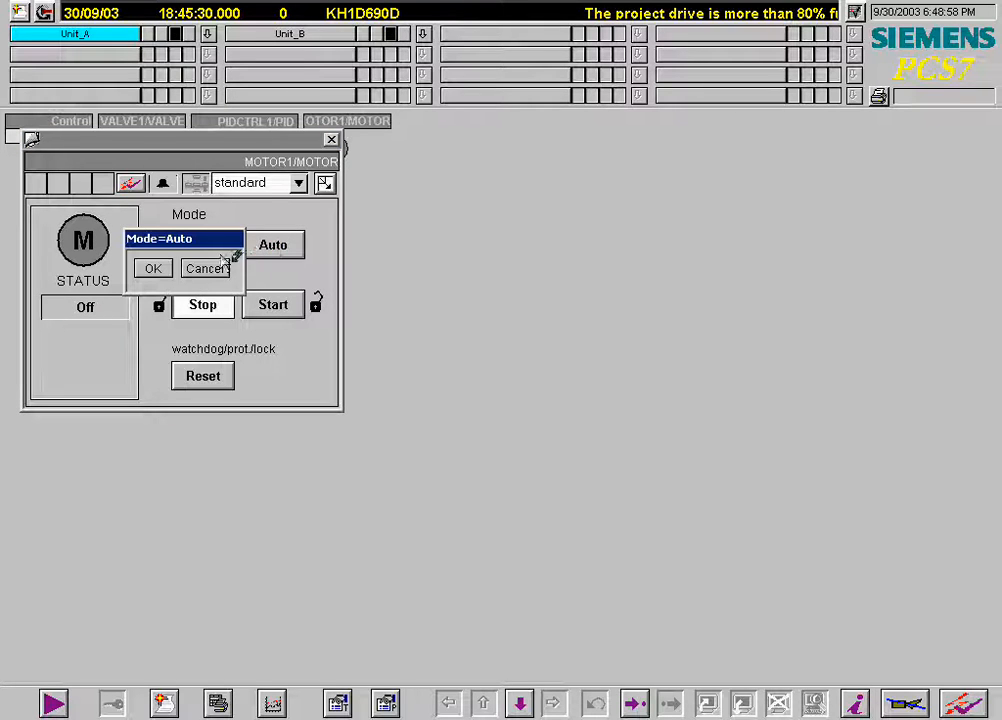
click(152, 269)
drag(188, 152, 785, 141)
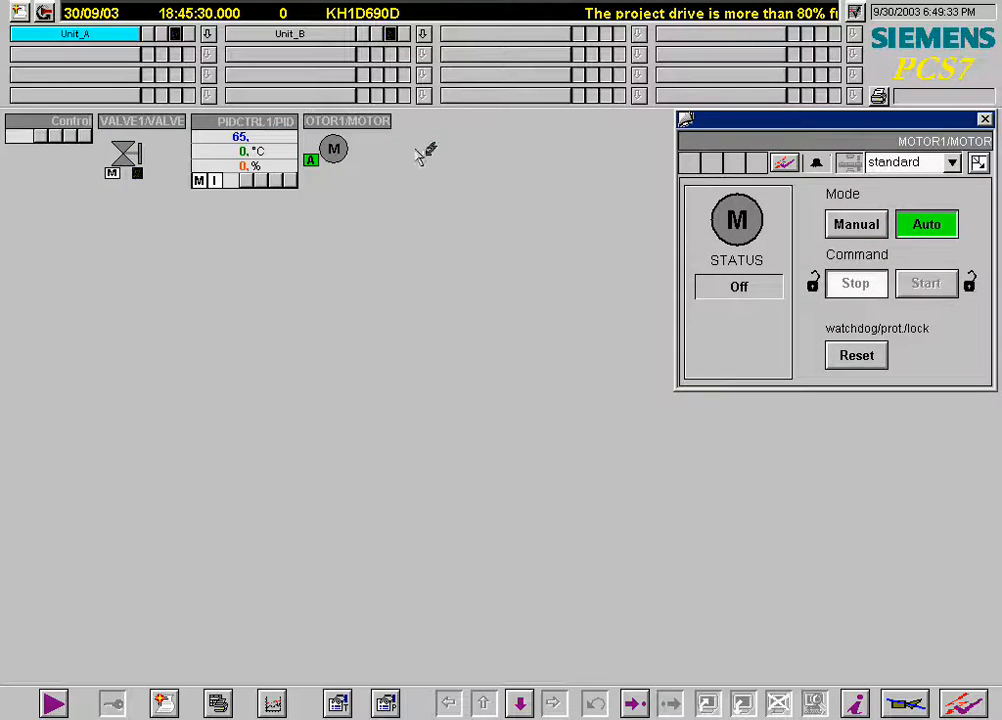
Open the PID controller faceplate, move it aside, and set its mode to Auto.
click(272, 163)
drag(284, 165, 920, 455)
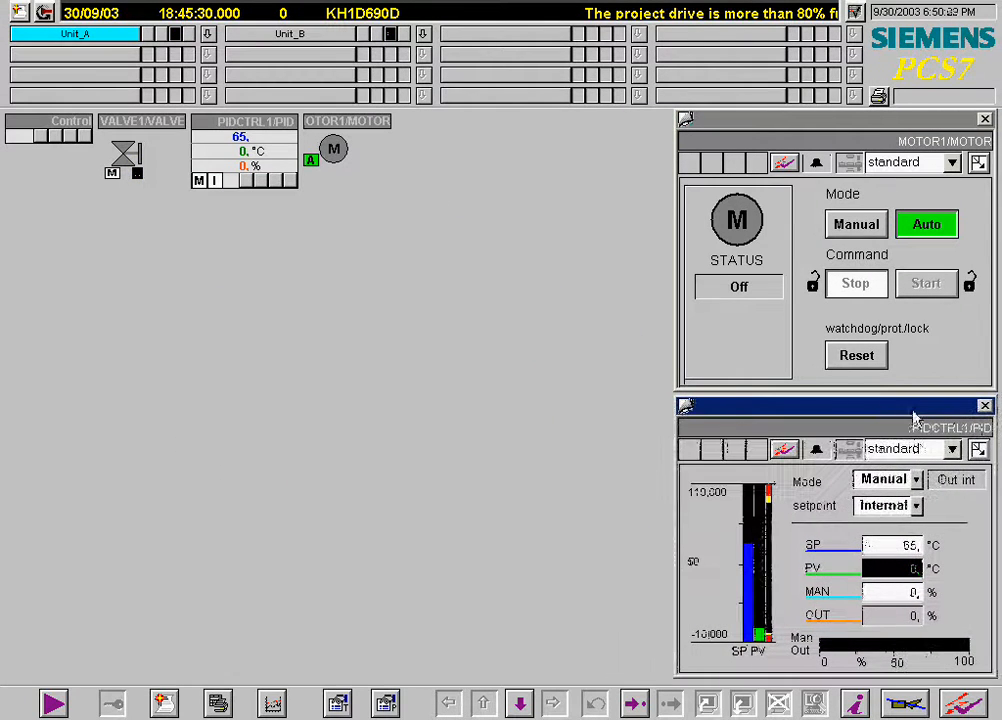
click(915, 480)
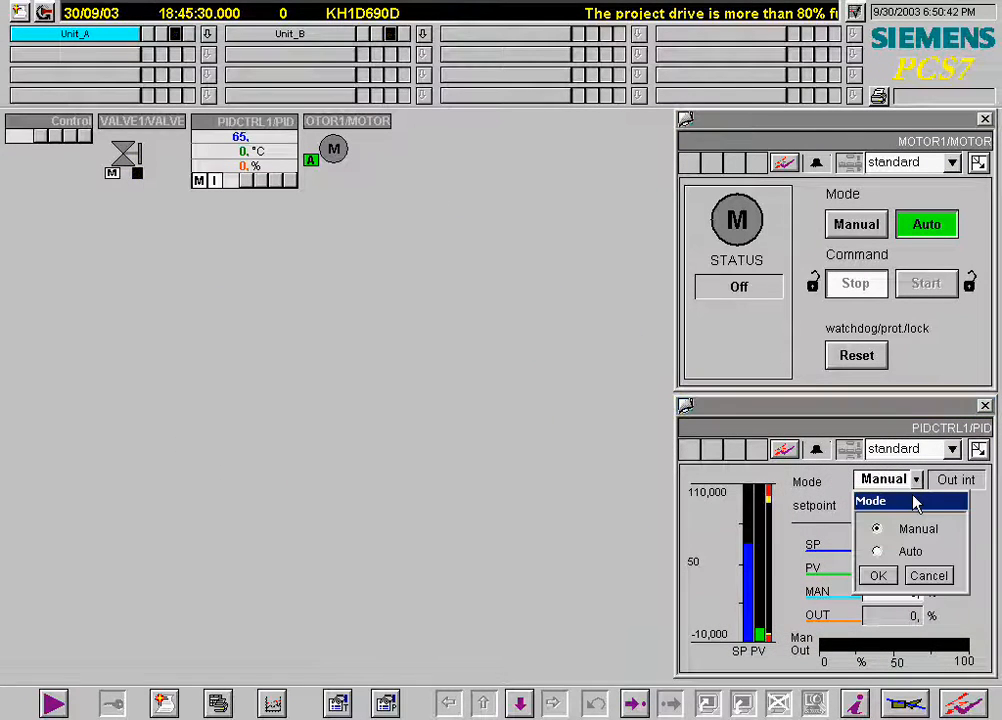
click(880, 552)
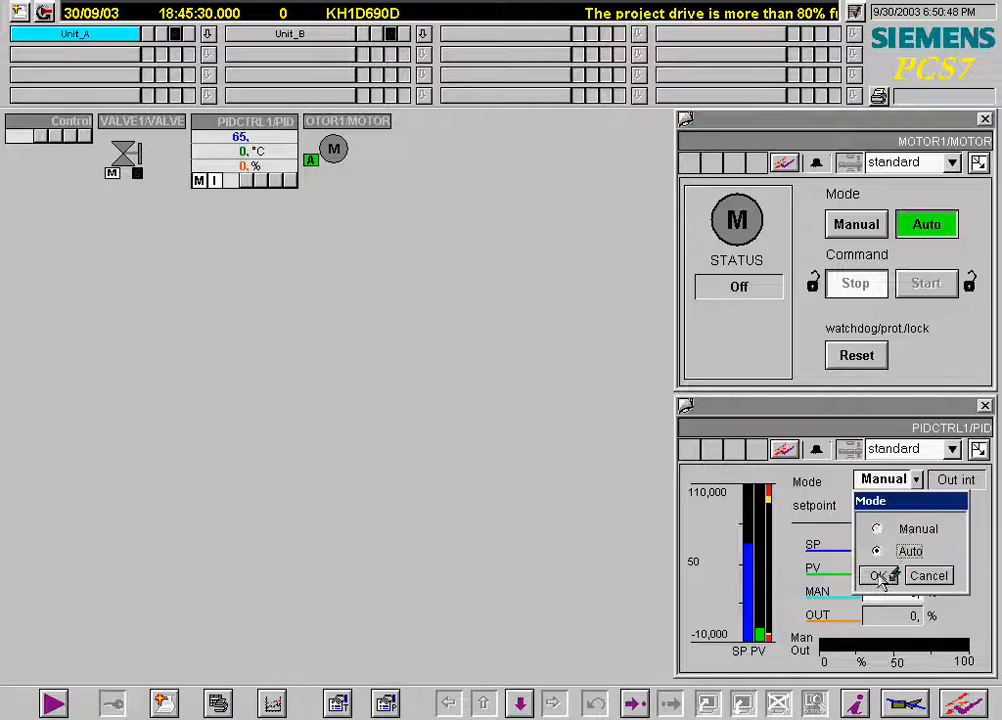
click(882, 575)
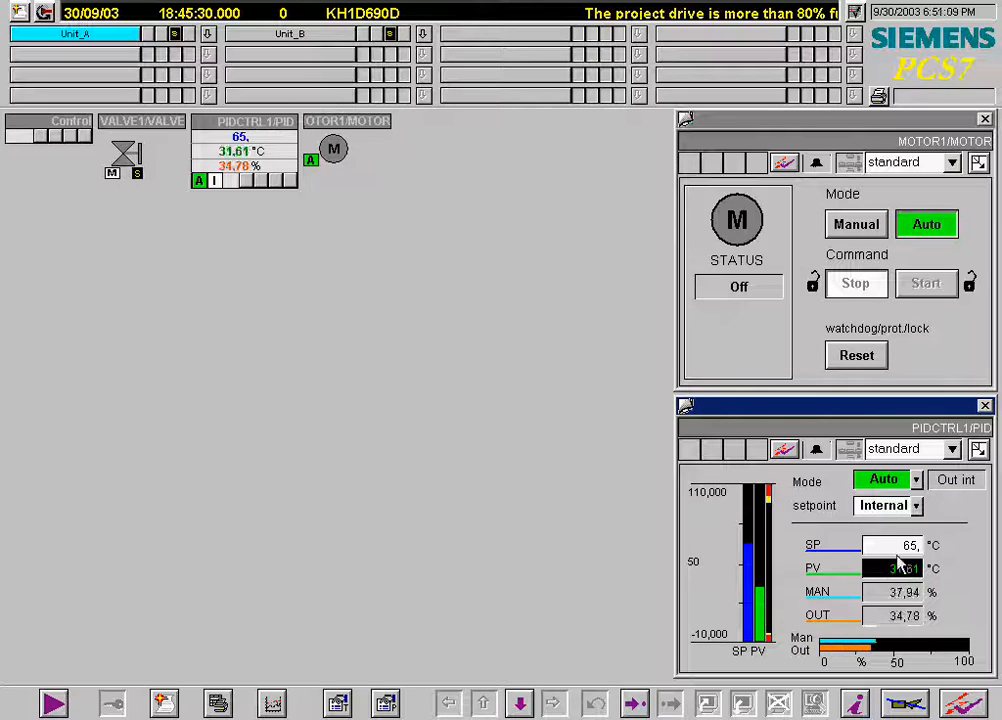
Set the PID controller's setpoint to 40 °C.
click(908, 546)
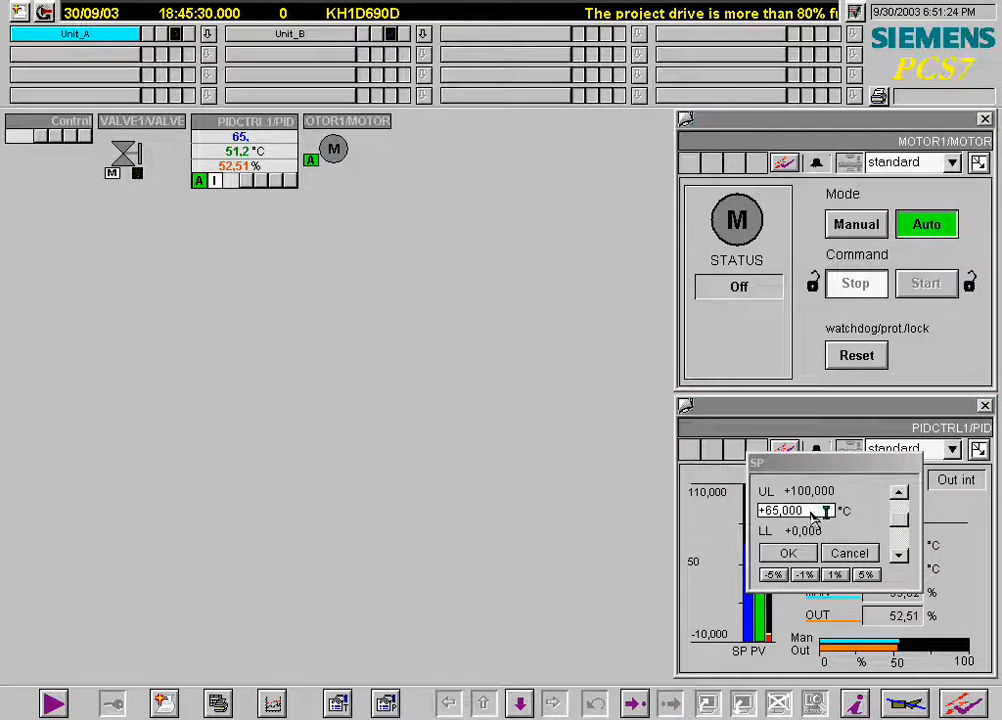
key(BackSpace)
key(BackSpace)
key(BackSpace)
key(BackSpace)
key(BackSpace)
key(BackSpace)
key(BackSpace)
text(+40)
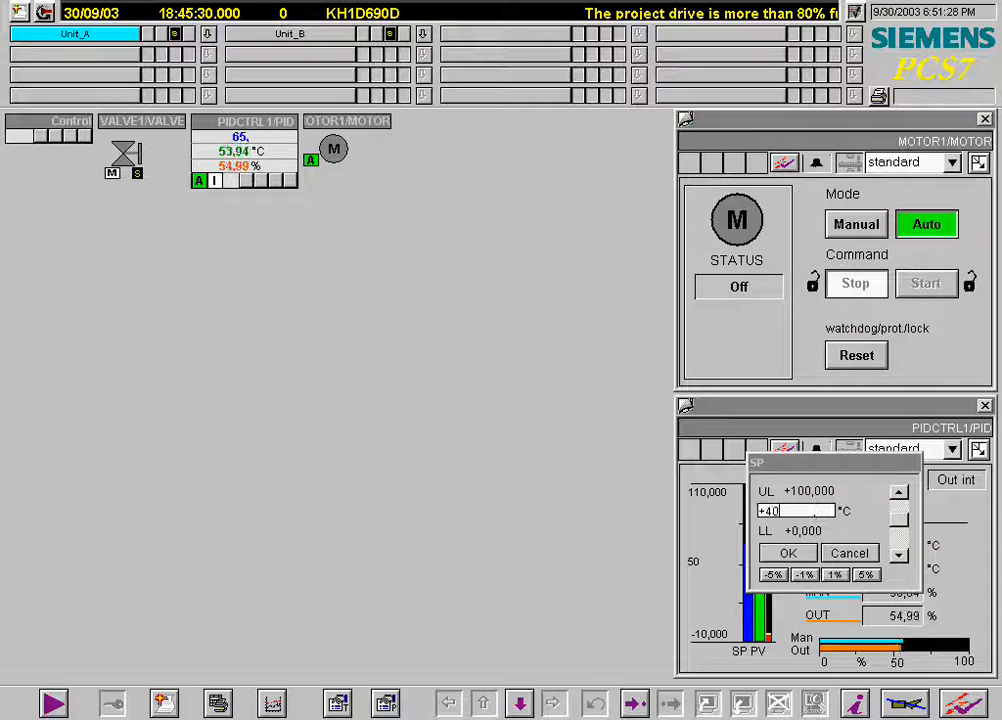
click(788, 553)
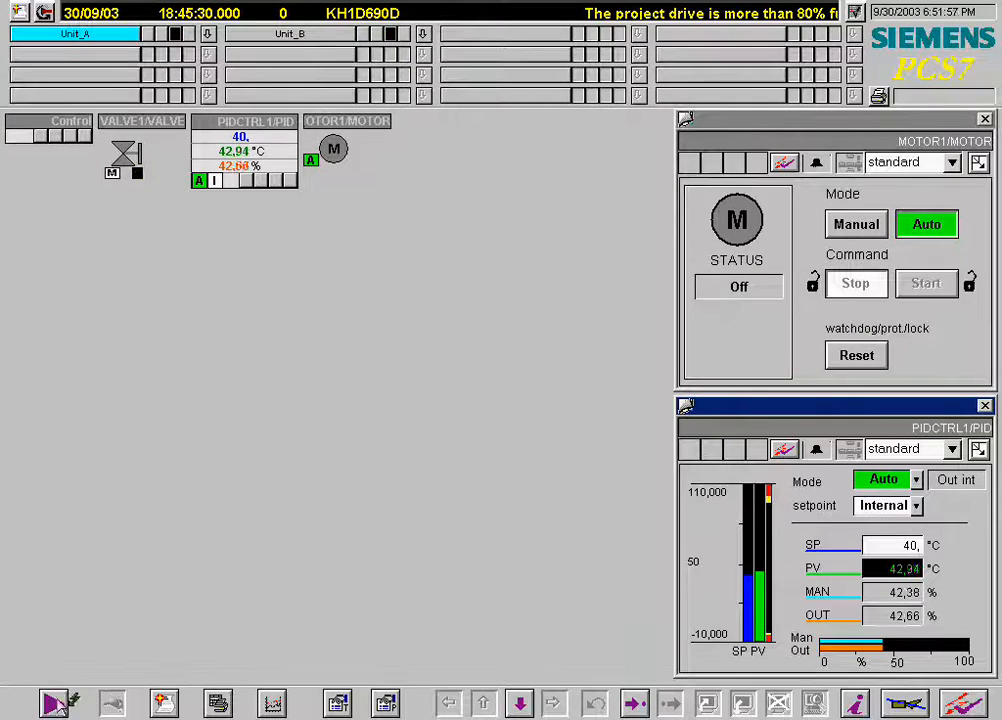
Open the SFC chart named Control.
click(52, 703)
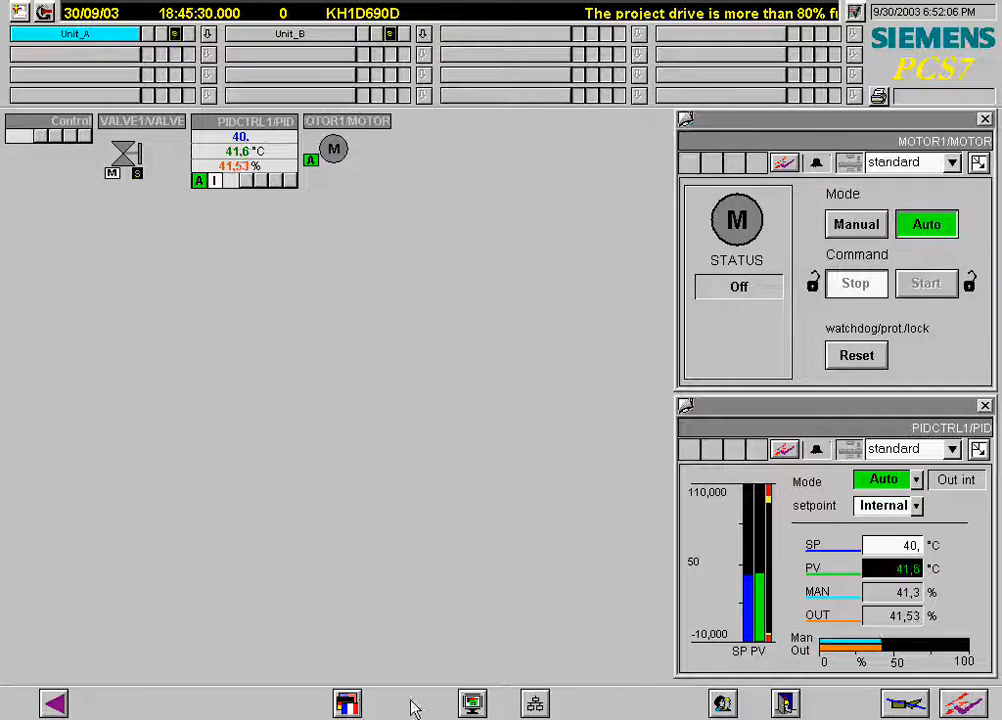
click(535, 705)
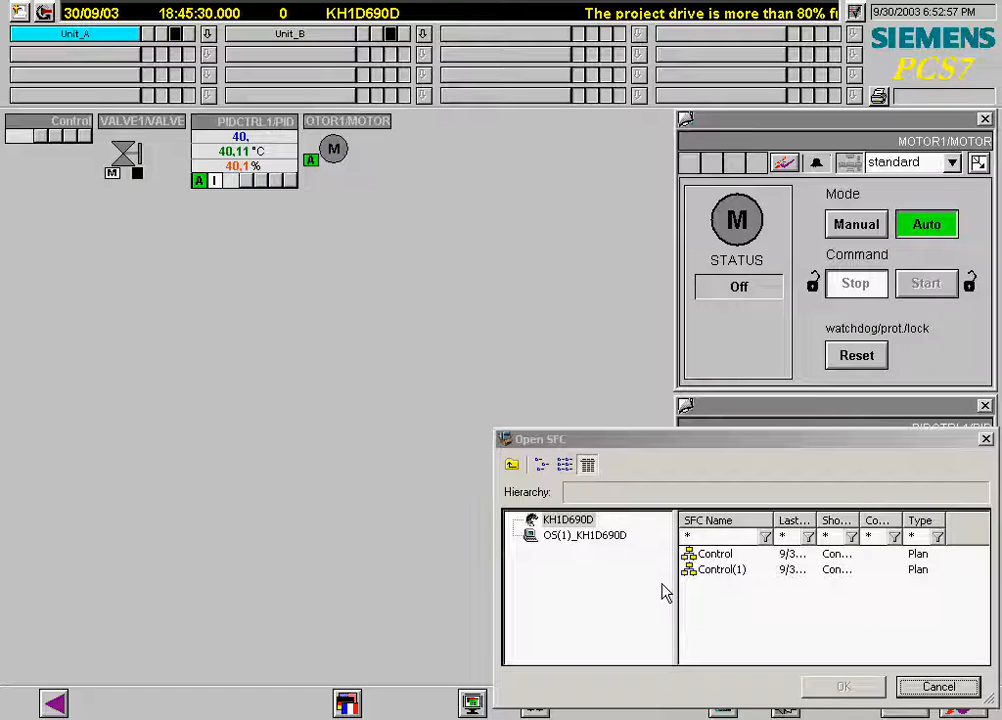
click(714, 555)
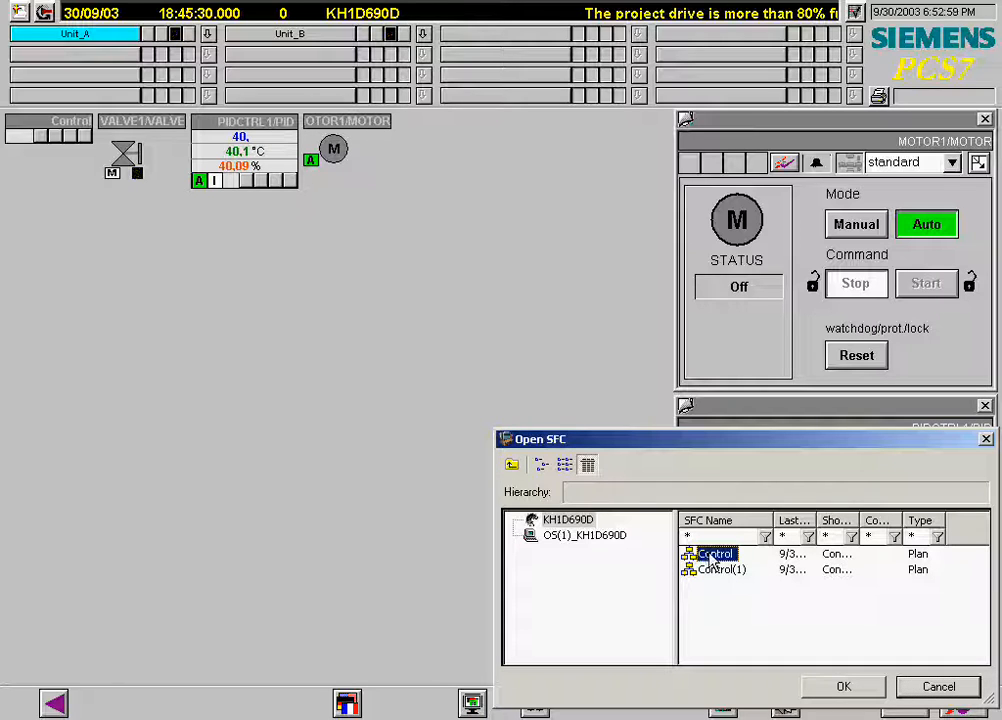
click(845, 688)
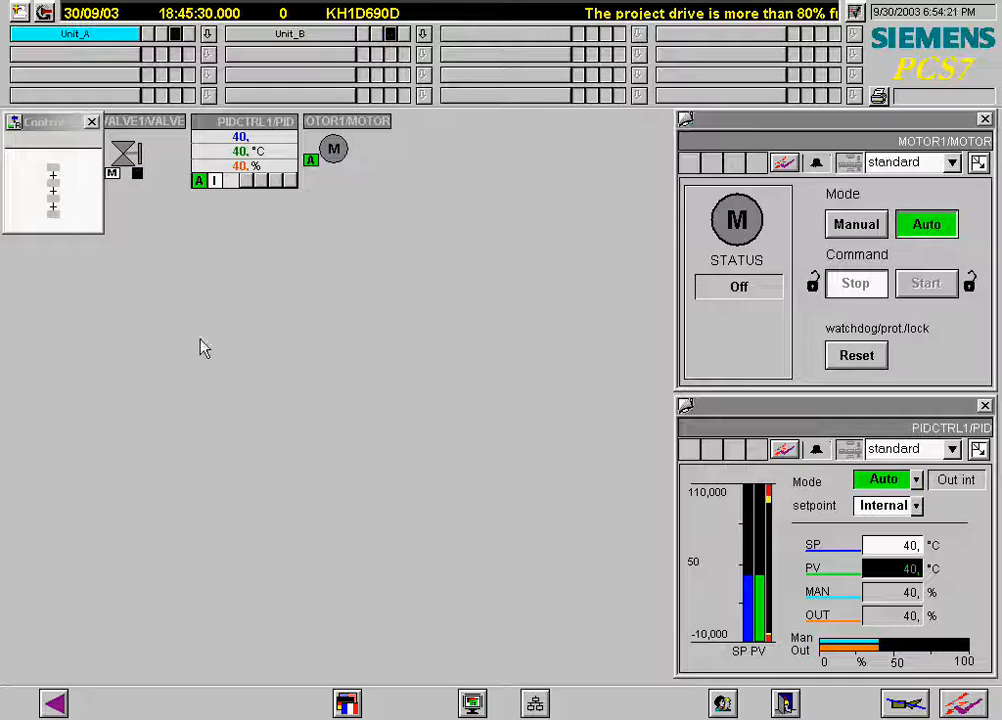
Expand the Control sequencer window and start the sequence.
click(94, 191)
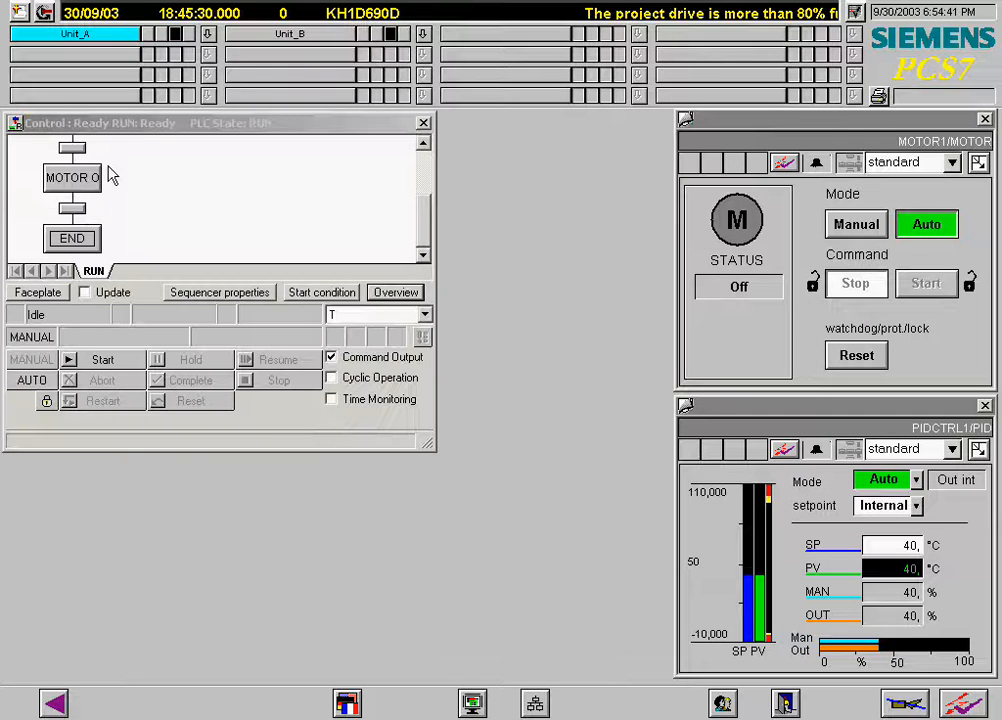
drag(133, 128, 285, 329)
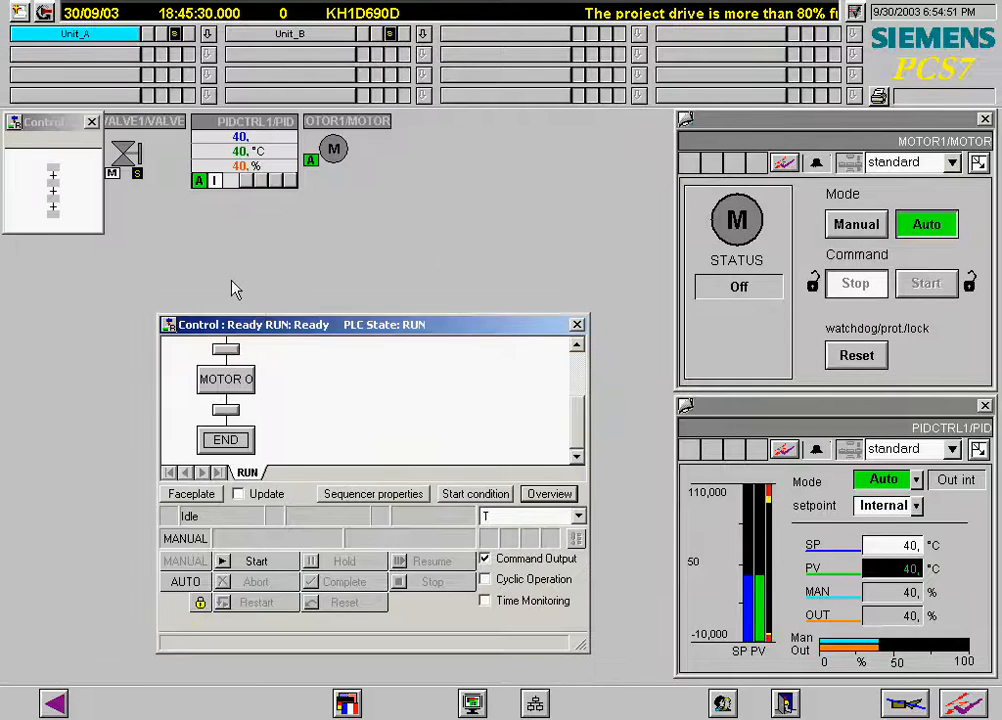
click(91, 121)
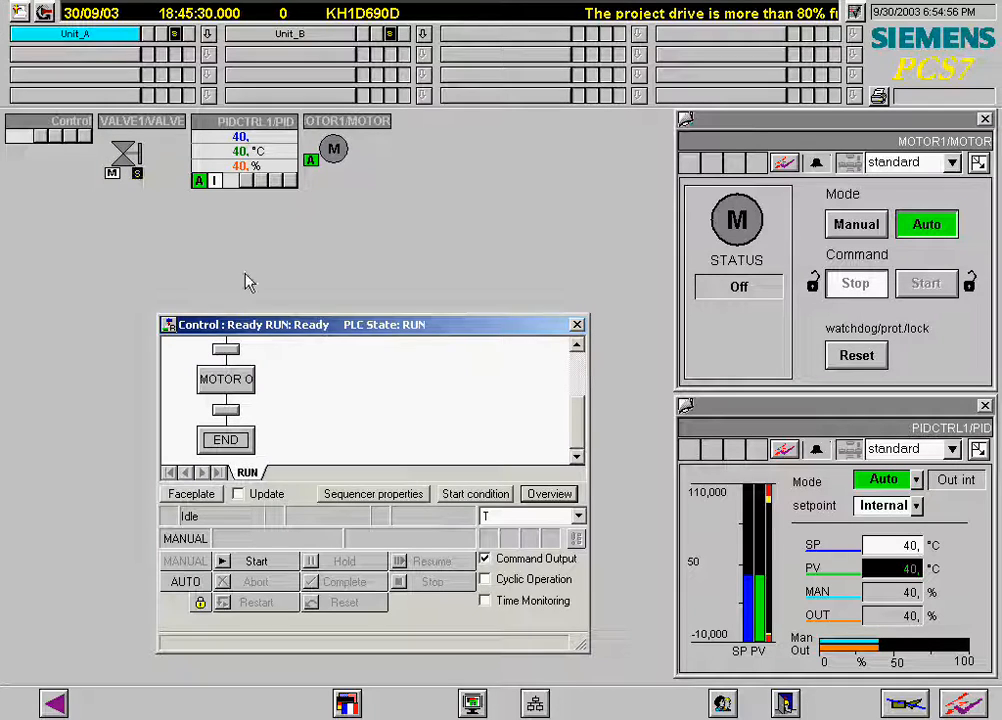
click(257, 562)
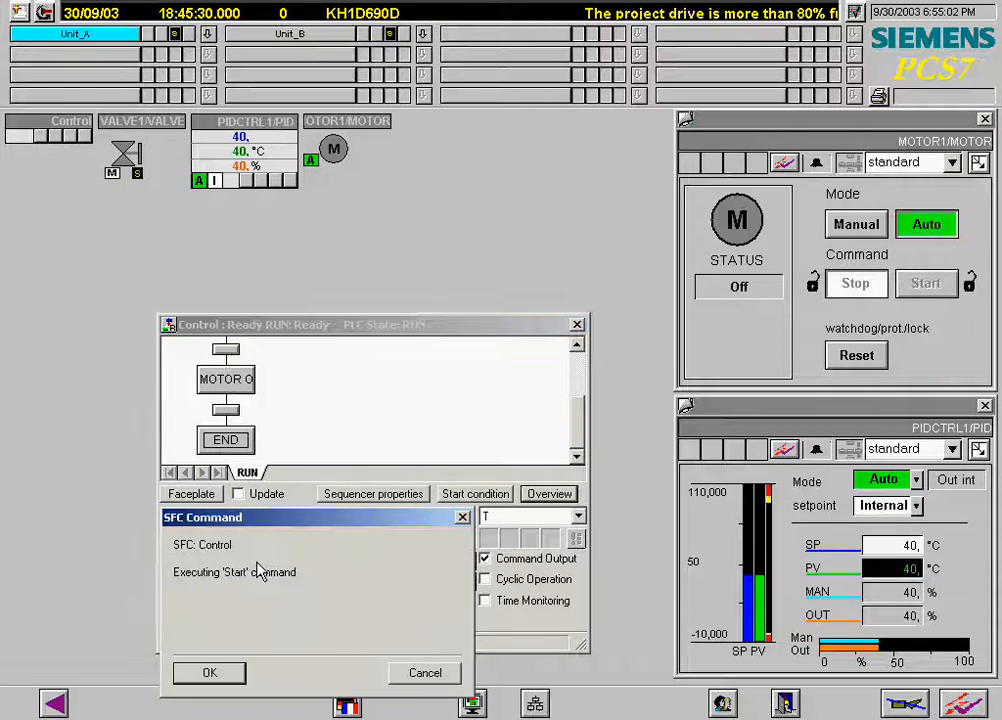
click(210, 676)
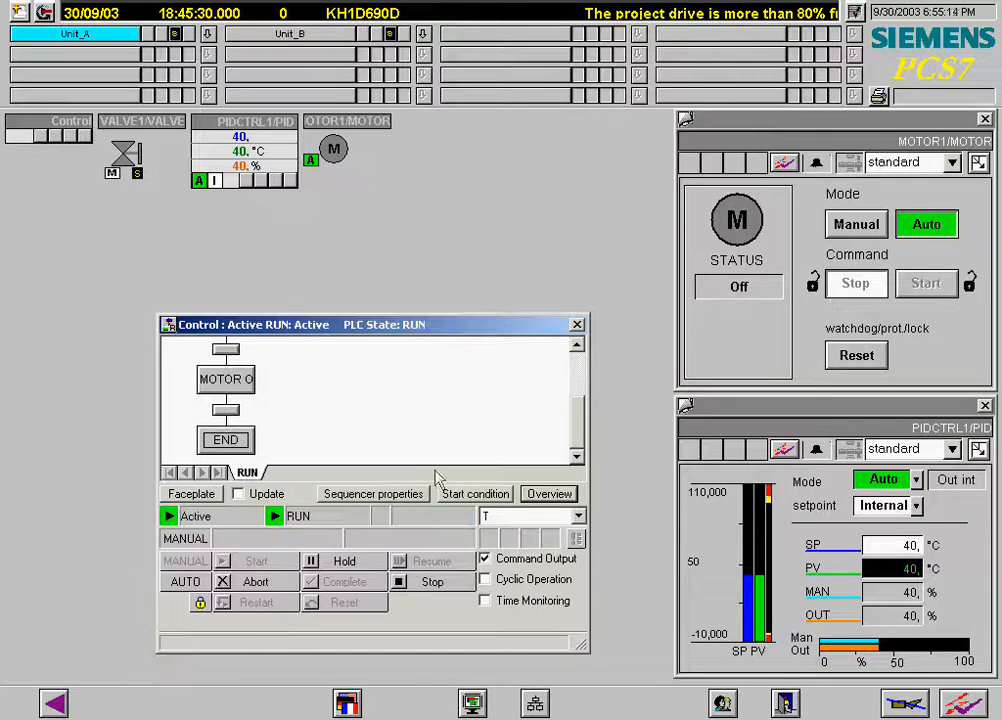
Change the PID controller's setpoint to 90 °C.
drag(575, 405, 583, 355)
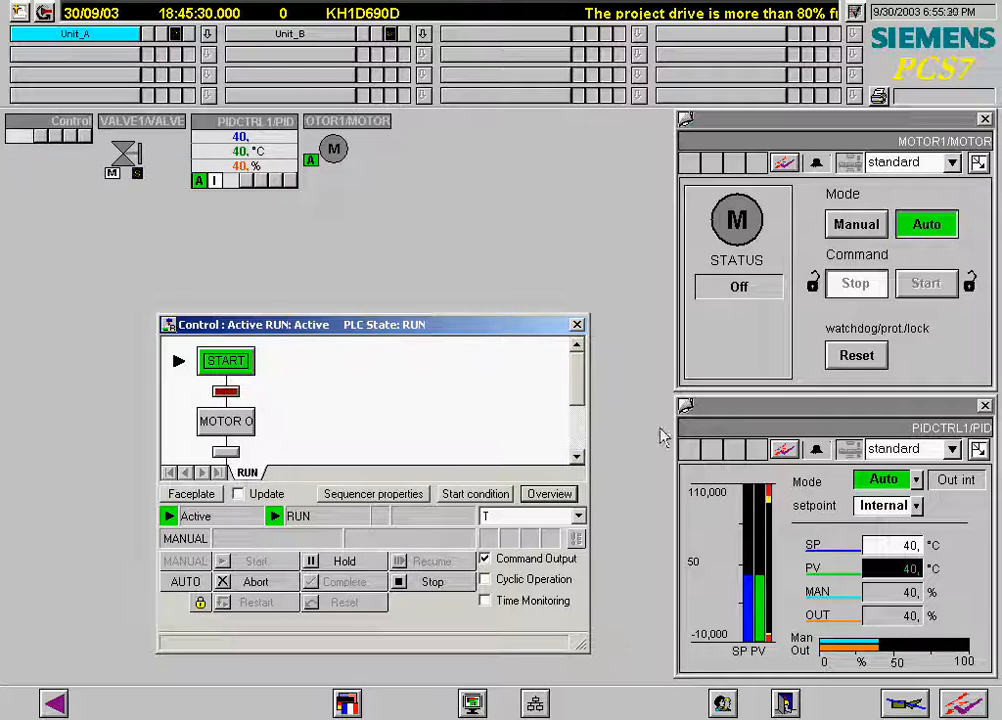
click(880, 547)
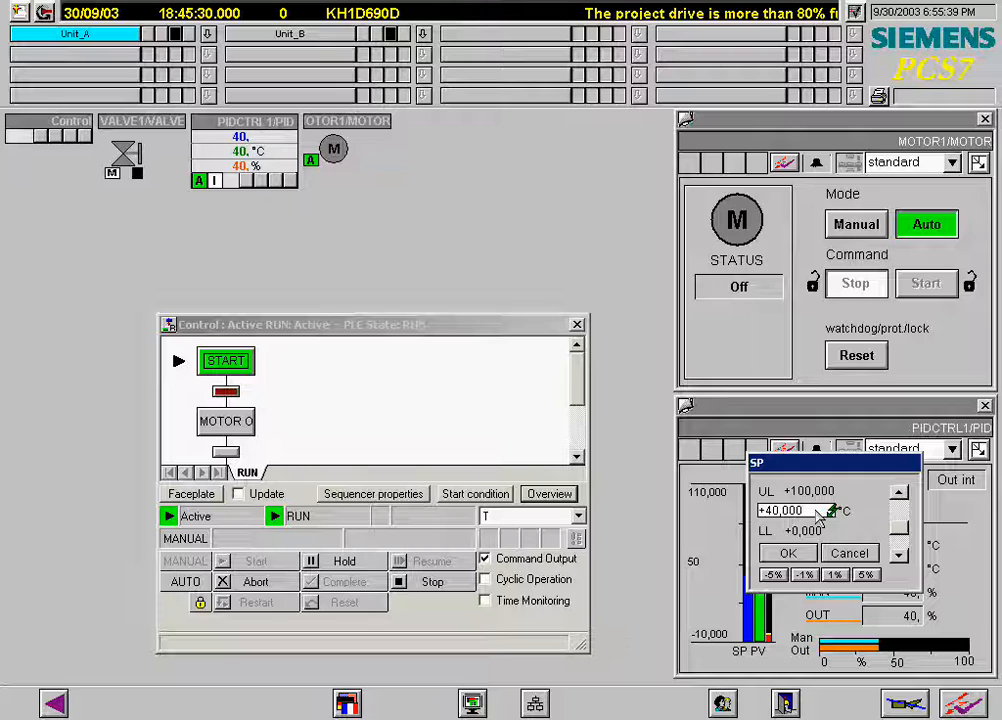
click(816, 511)
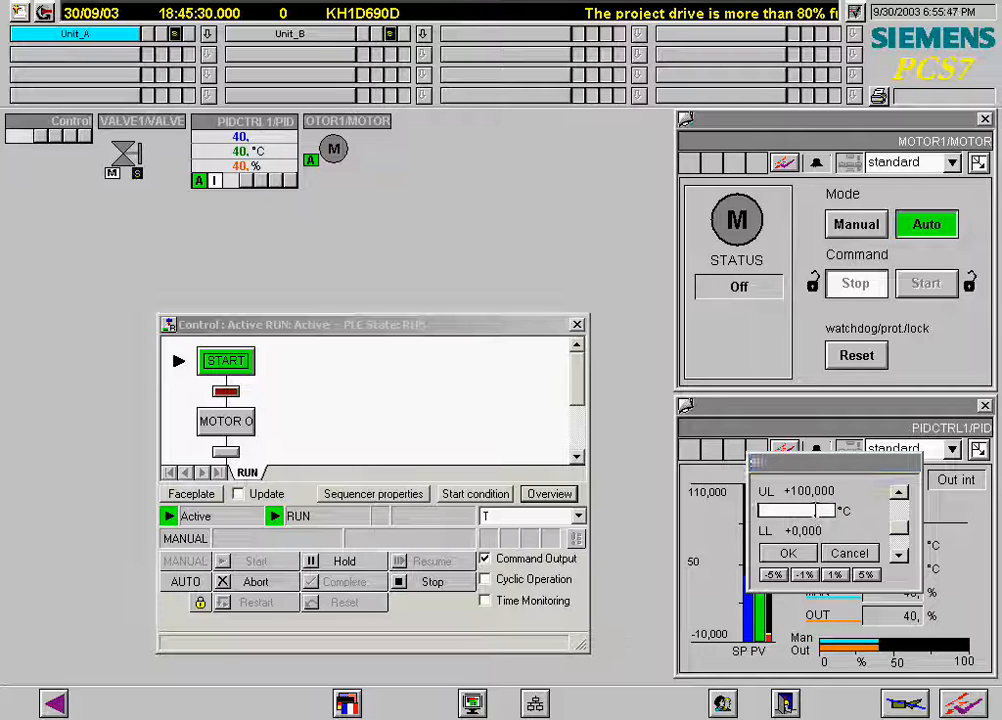
text(90)
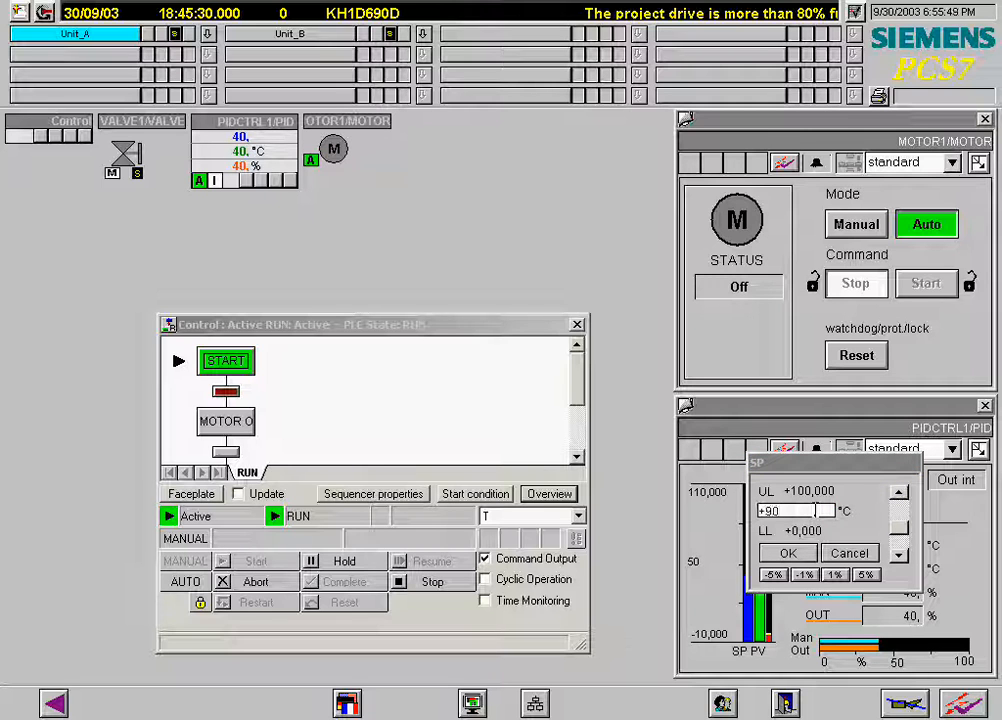
click(808, 554)
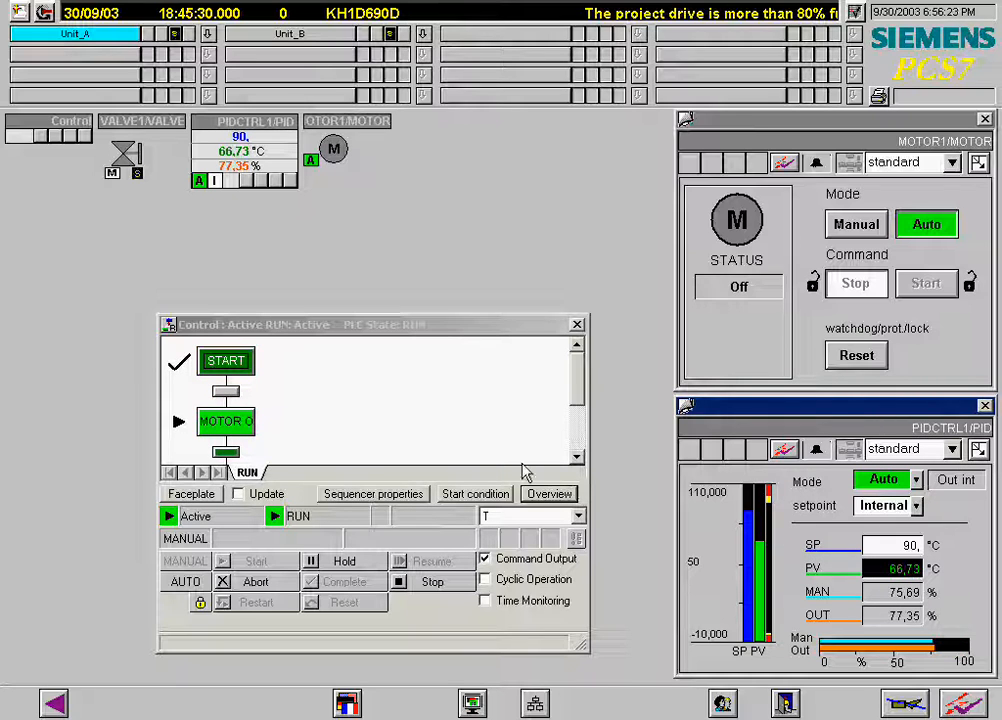
Scroll through the sequencer's steps and close the SFC window.
click(577, 457)
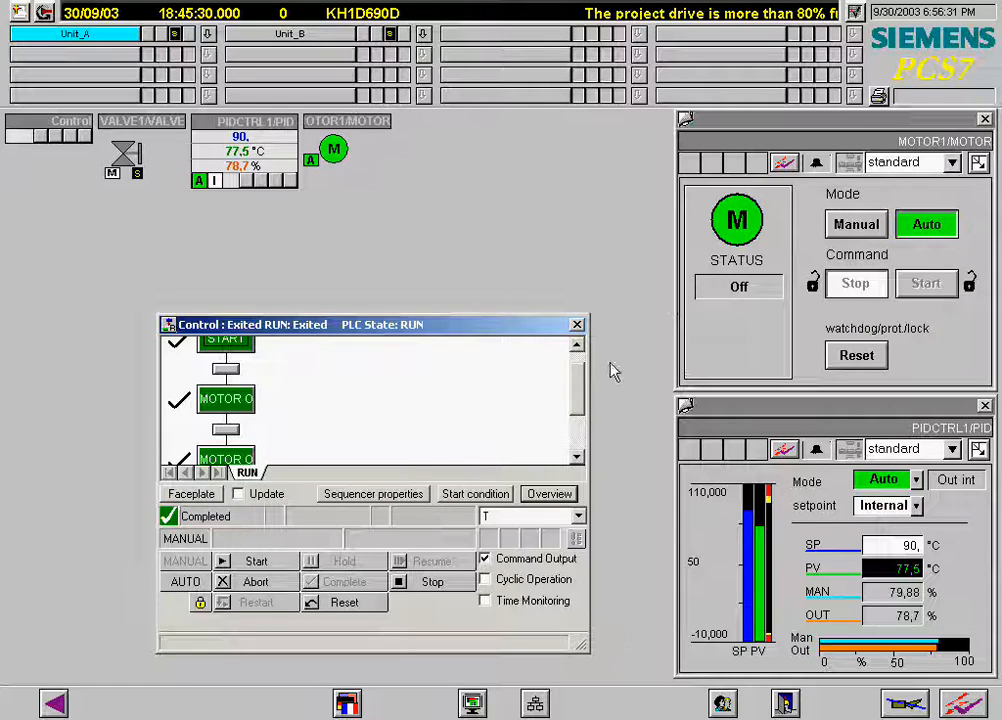
drag(575, 398, 578, 450)
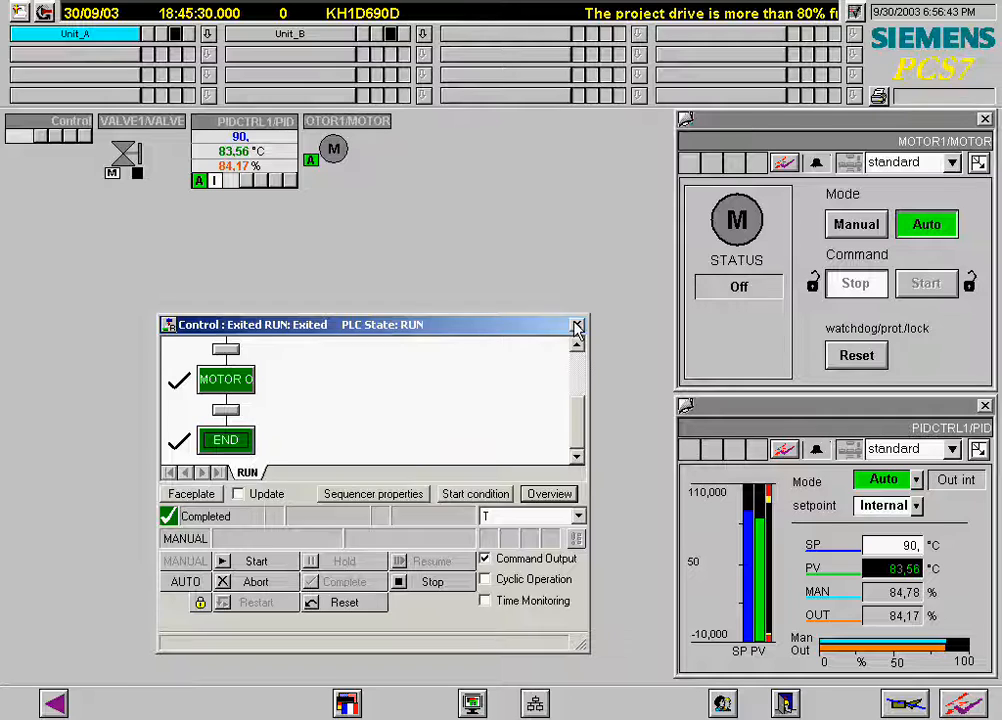
click(577, 325)
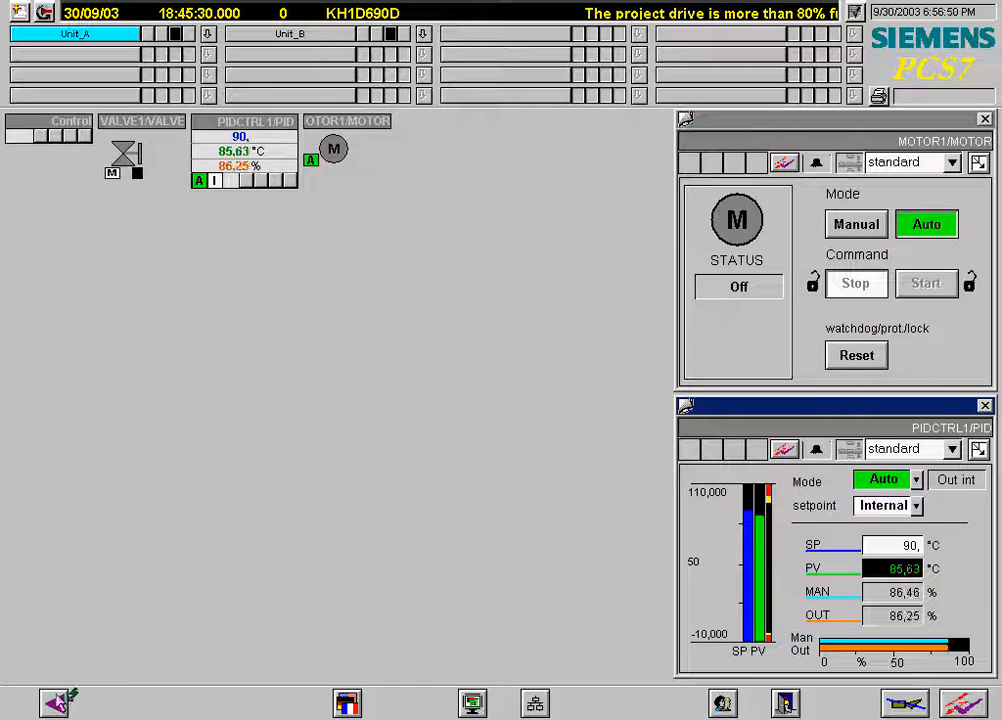
View the incoming alarm list and the operation list.
click(60, 704)
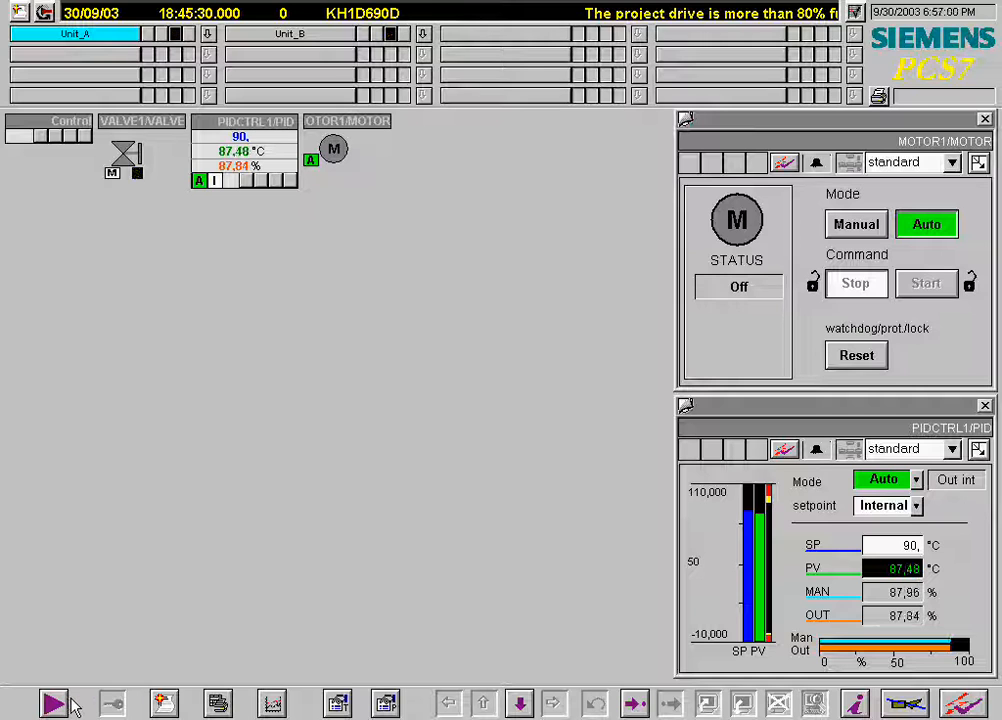
click(162, 705)
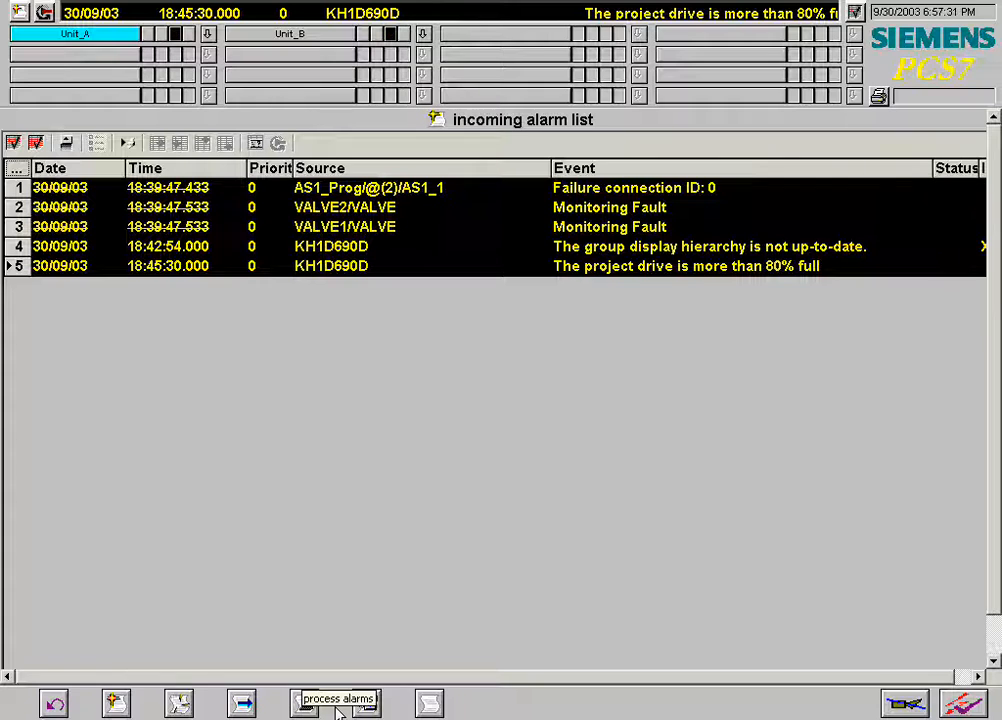
click(368, 706)
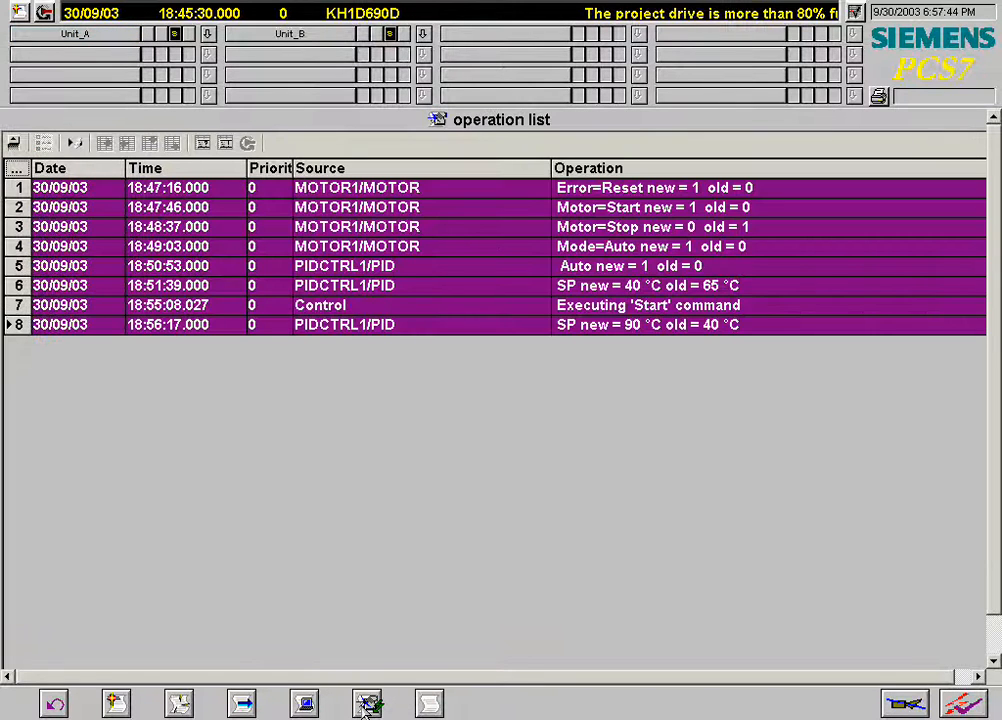